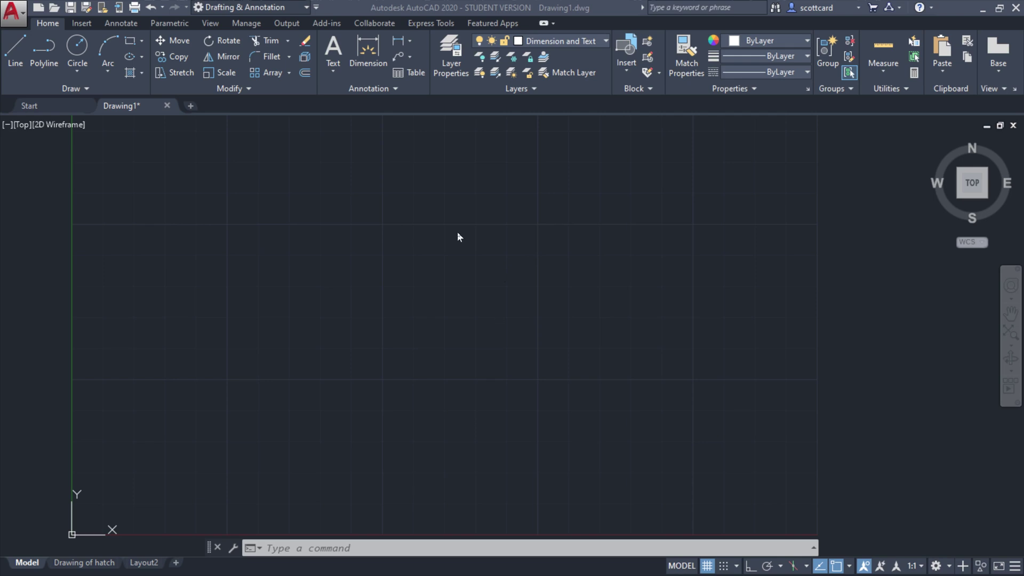
- Create a new viewport-frozen layer named FREEZE in the Layer Properties Manager
click(454, 83)
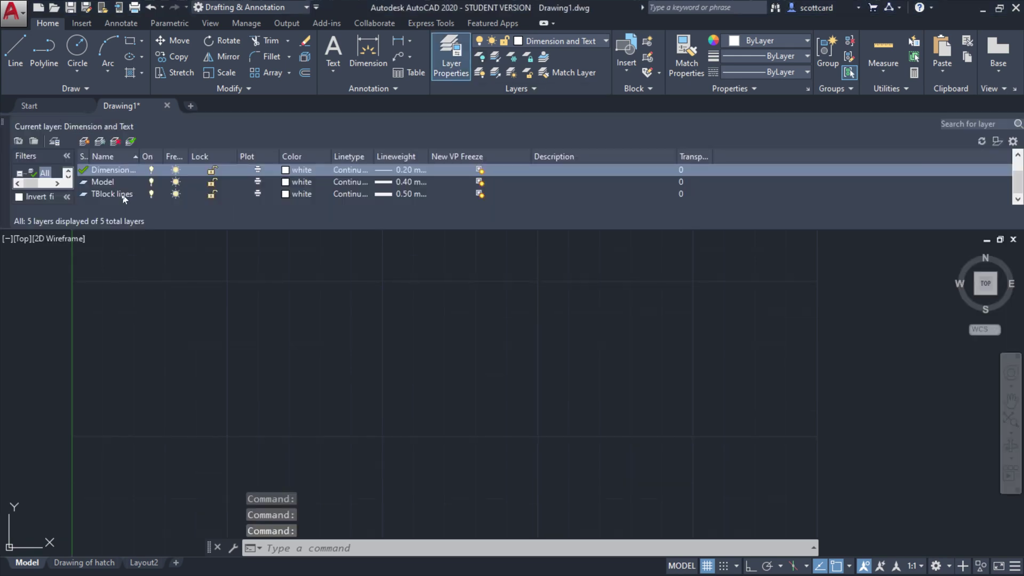
click(100, 142)
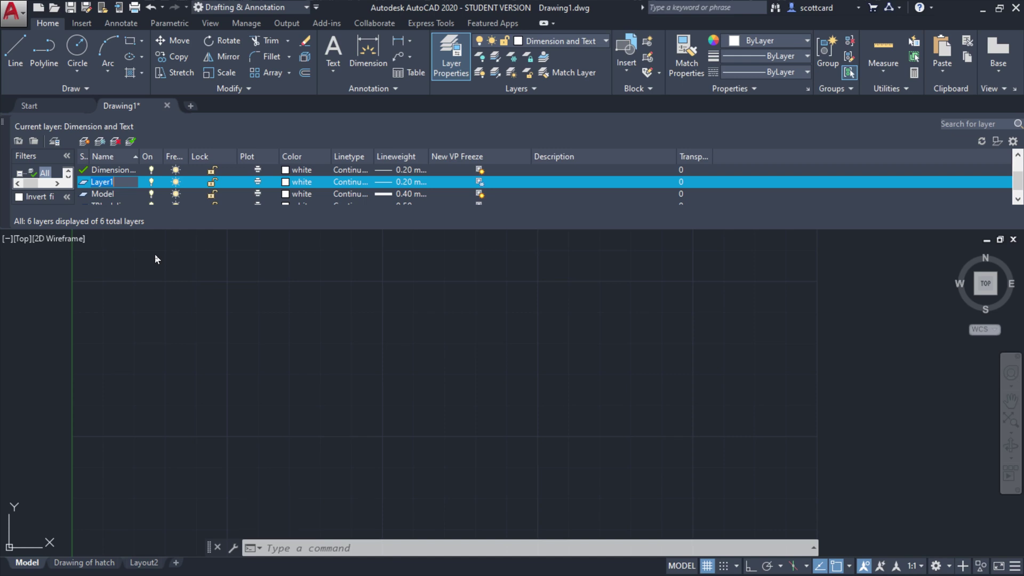
text(FREEZE)
- Confirm the FREEZE layer name and draw a first circle
key(Return)
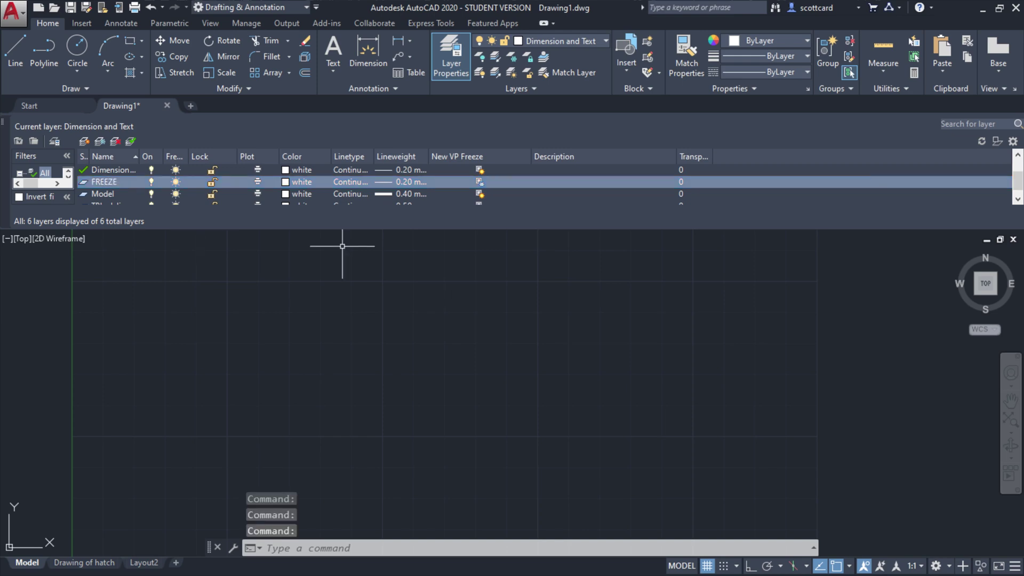
text(c)
key(Return)
click(344, 347)
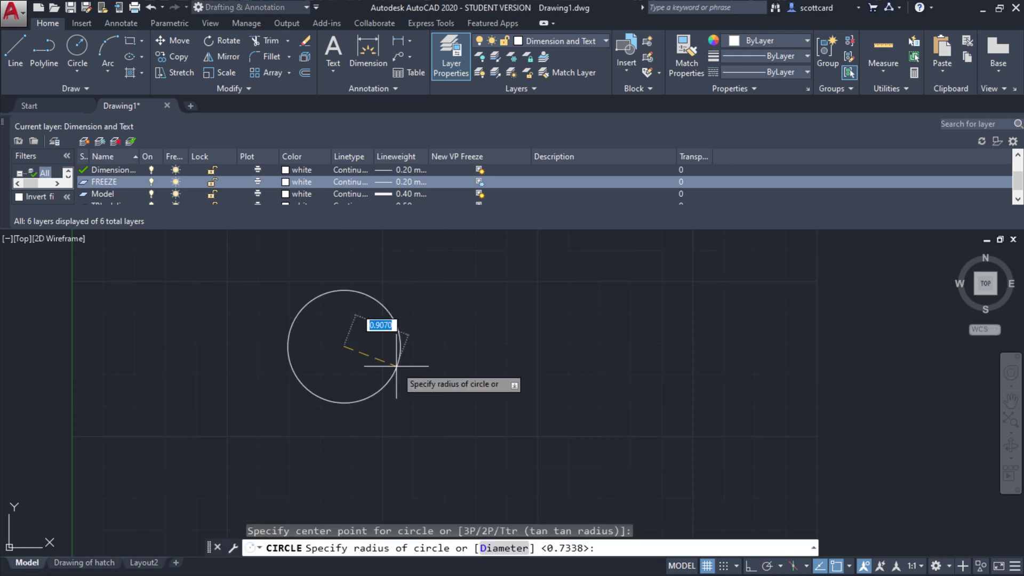
click(400, 367)
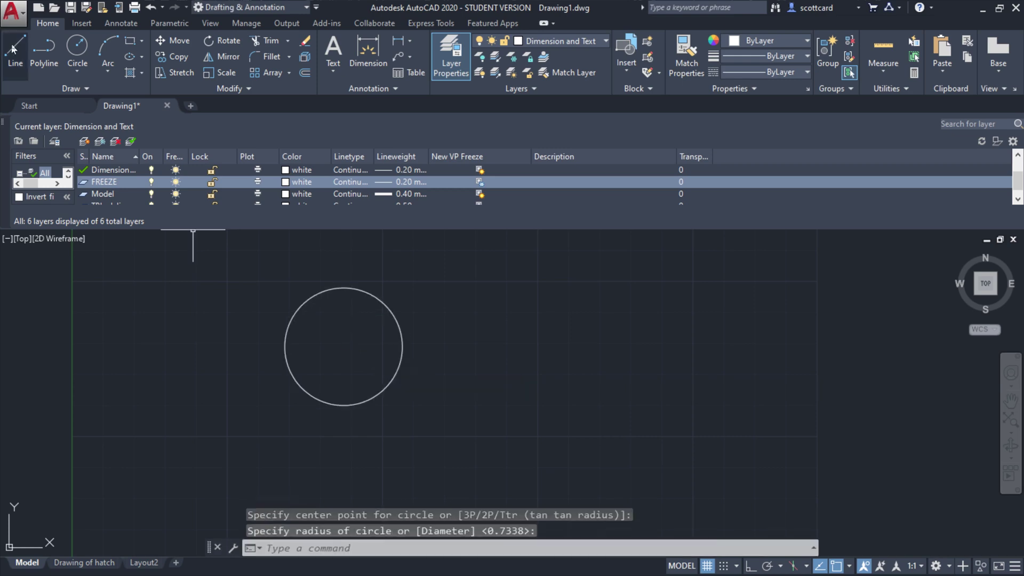
- Erase the first circle with a crossing selection
click(11, 48)
key(Escape)
click(334, 277)
click(330, 296)
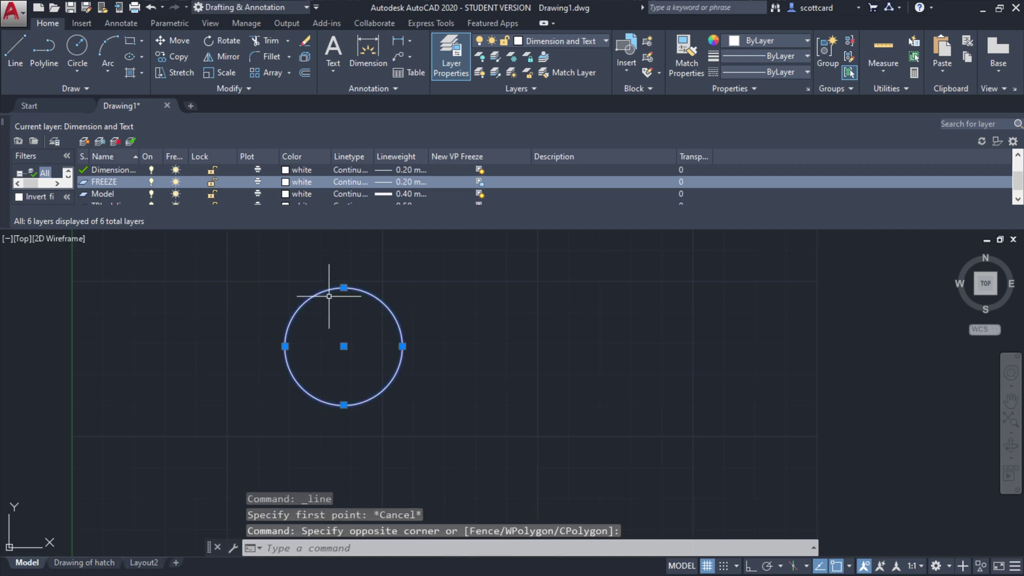
key(Delete)
- Make FREEZE the current layer and draw a new circle on it
double_click(86, 183)
text(c)
key(Return)
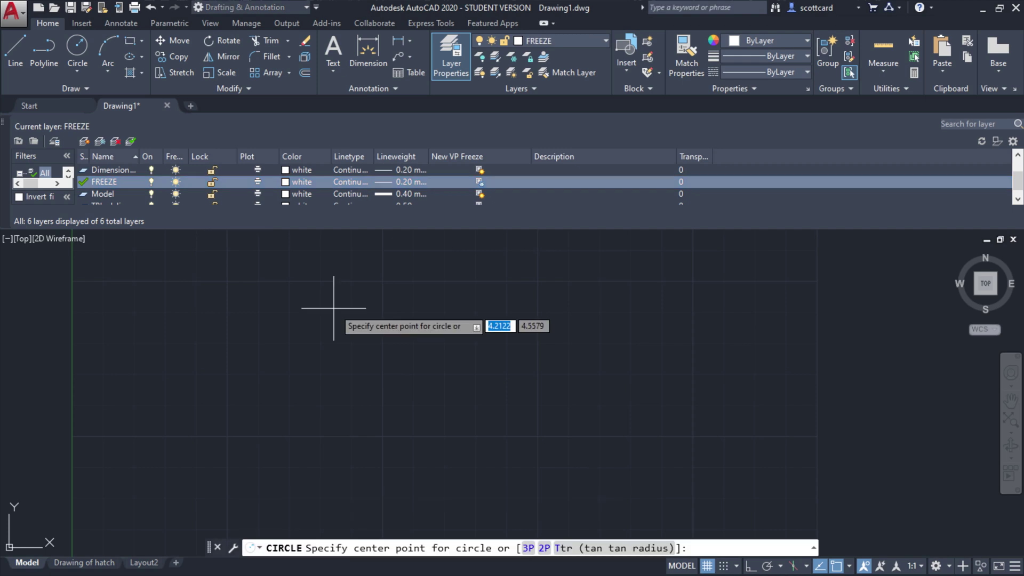
click(356, 347)
click(315, 348)
- Draw a line crossing the circle
text(l)
key(Return)
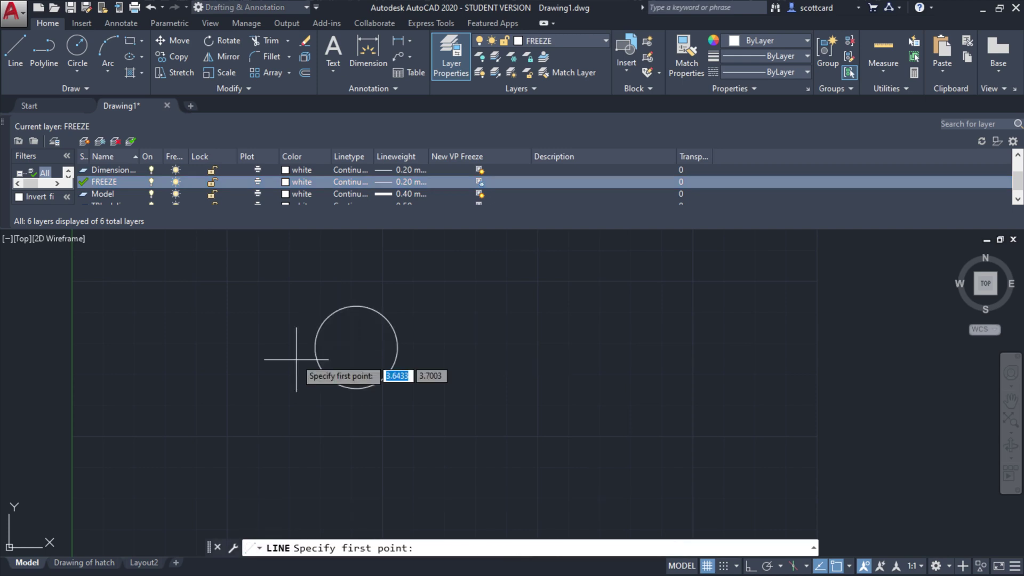
click(286, 345)
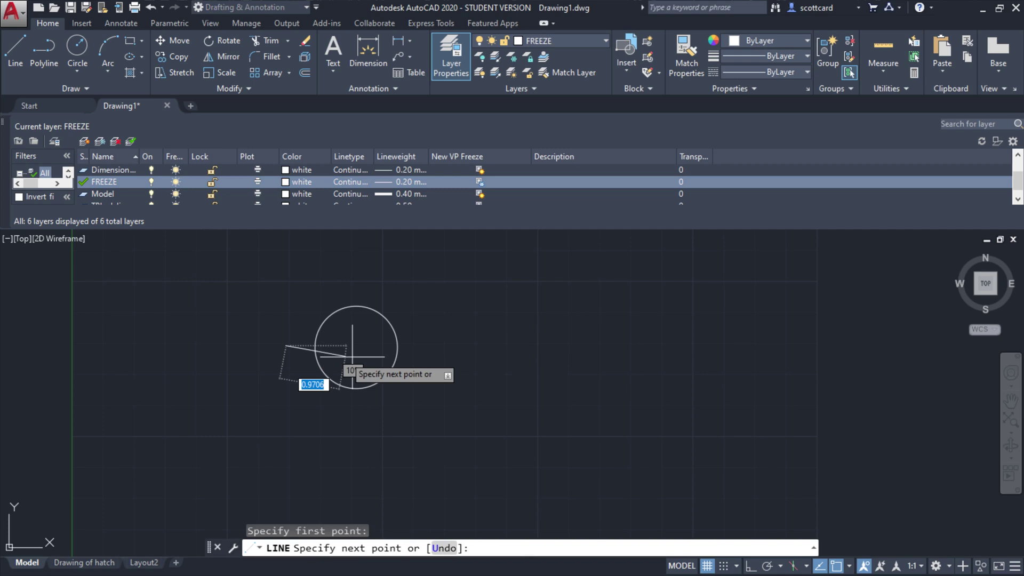
click(356, 421)
key(Return)
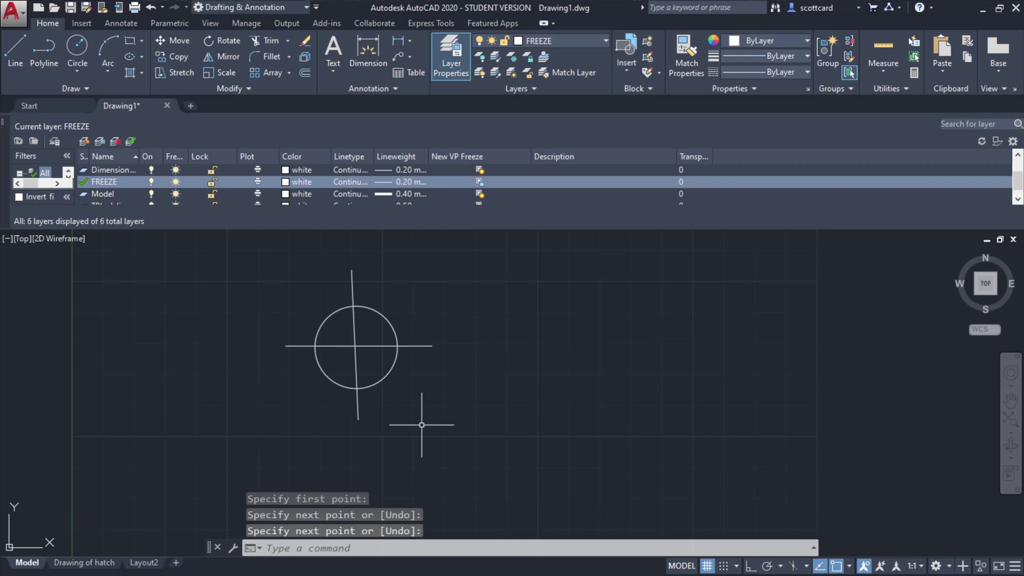
- Switch to the Drawing of hatch layout, zoom the viewport to extents, and freeze FREEZE there
key(ctrl+Page_Down)
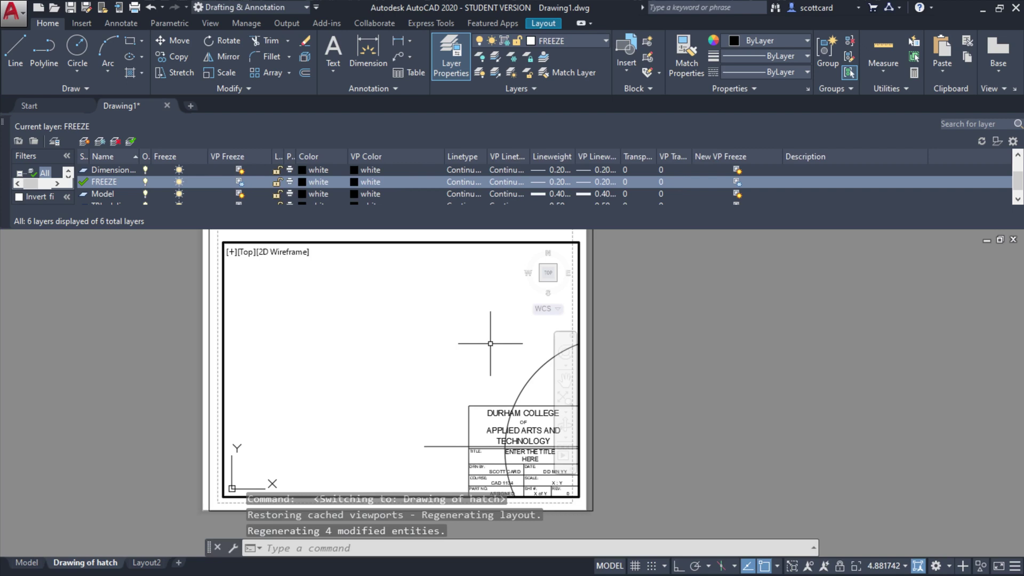
scroll(490, 343, down, 3)
text(z)
key(Return)
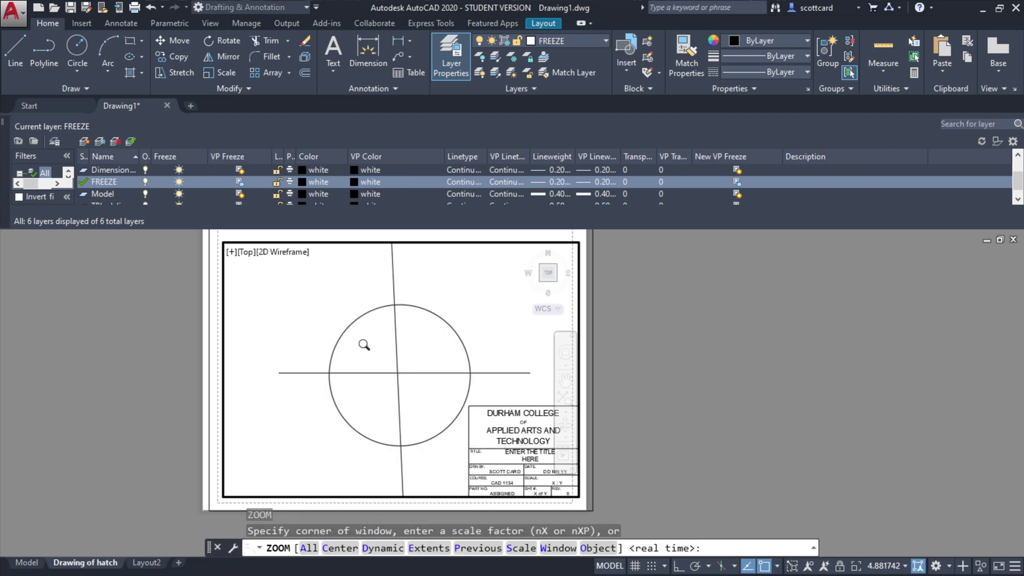
text(e)
key(Return)
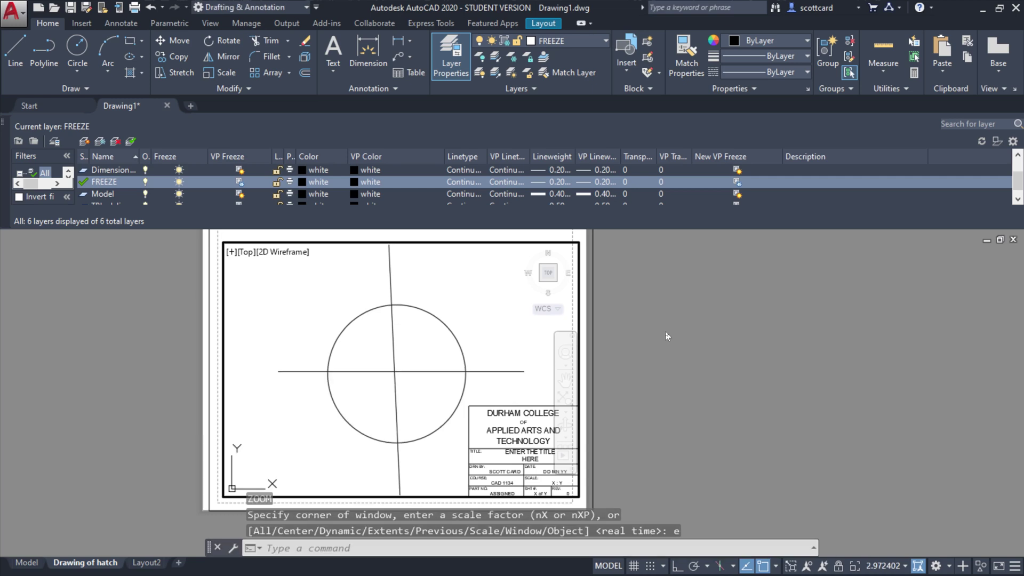
click(240, 183)
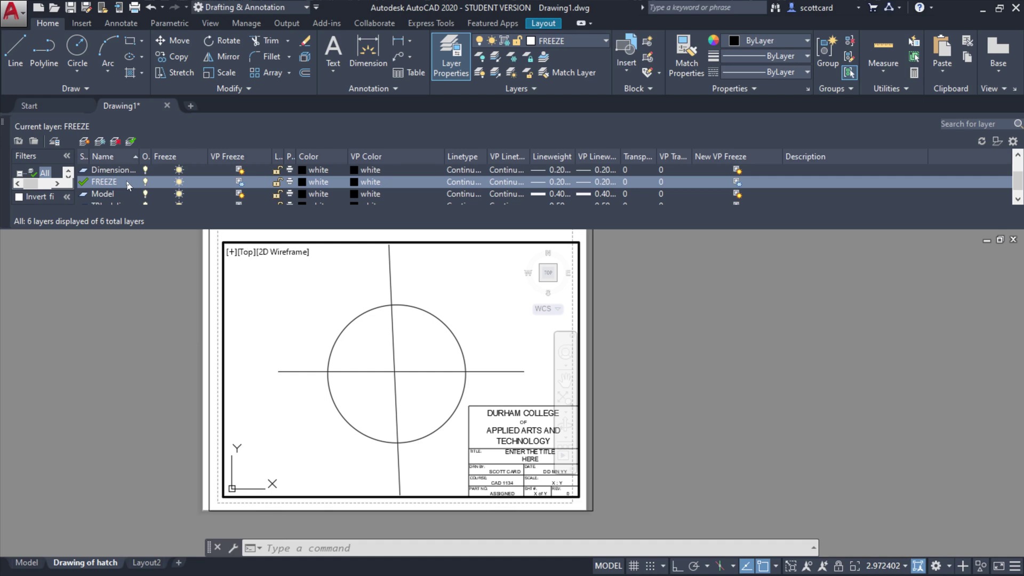
click(127, 181)
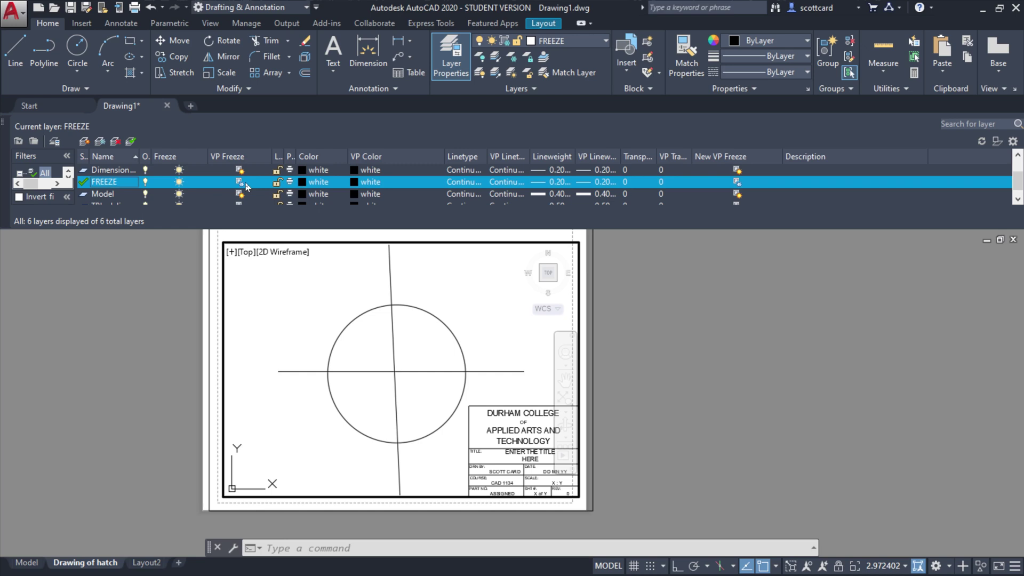
click(240, 182)
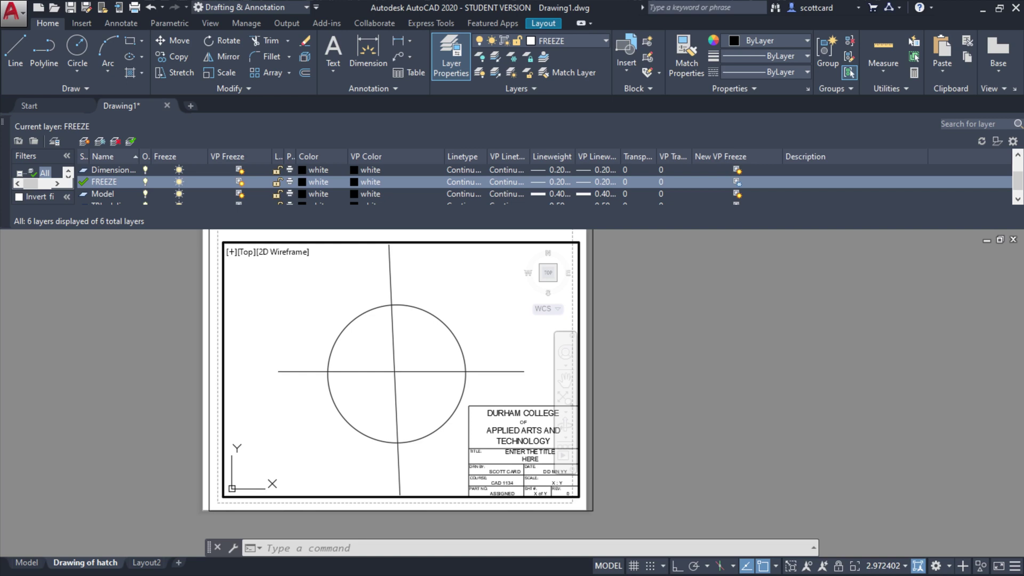
scroll(400, 371, up, 1)
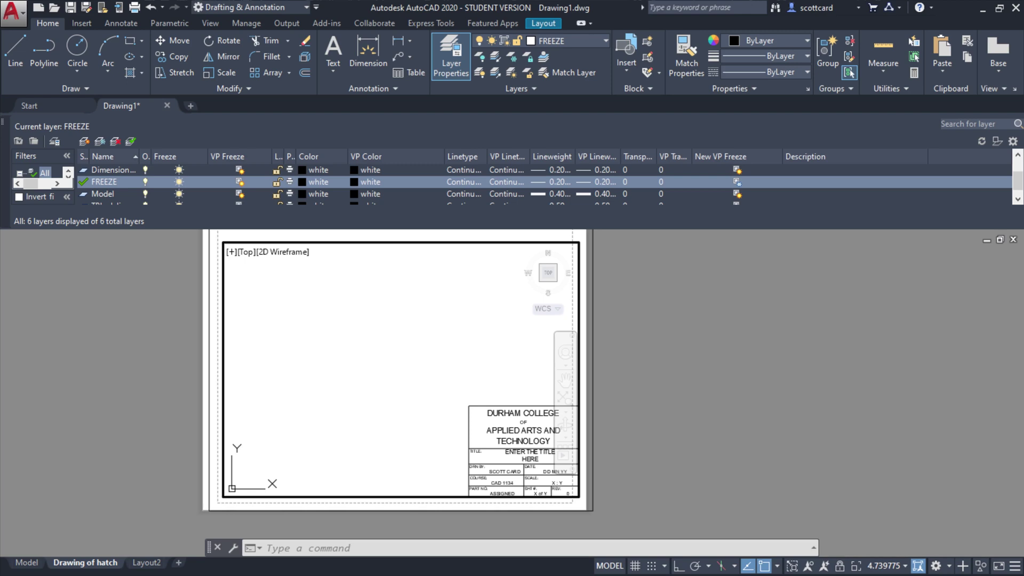
- Zoom the viewport to extents, zoom out slightly, and lock it at scale 1.857751
text(z)
key(Return)
text(e)
key(Return)
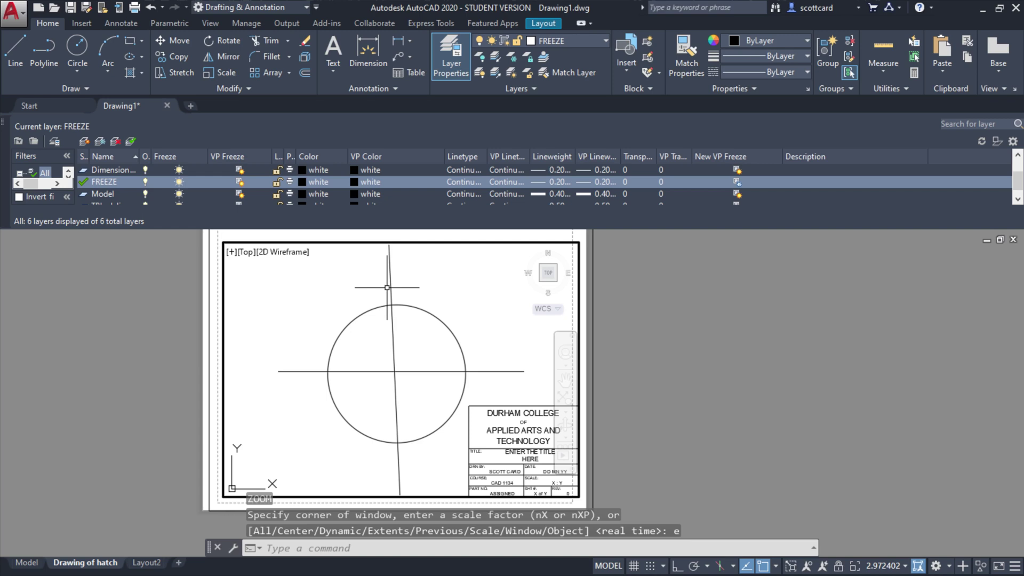
key(Escape)
key(Escape)
scroll(249, 333, down, 1)
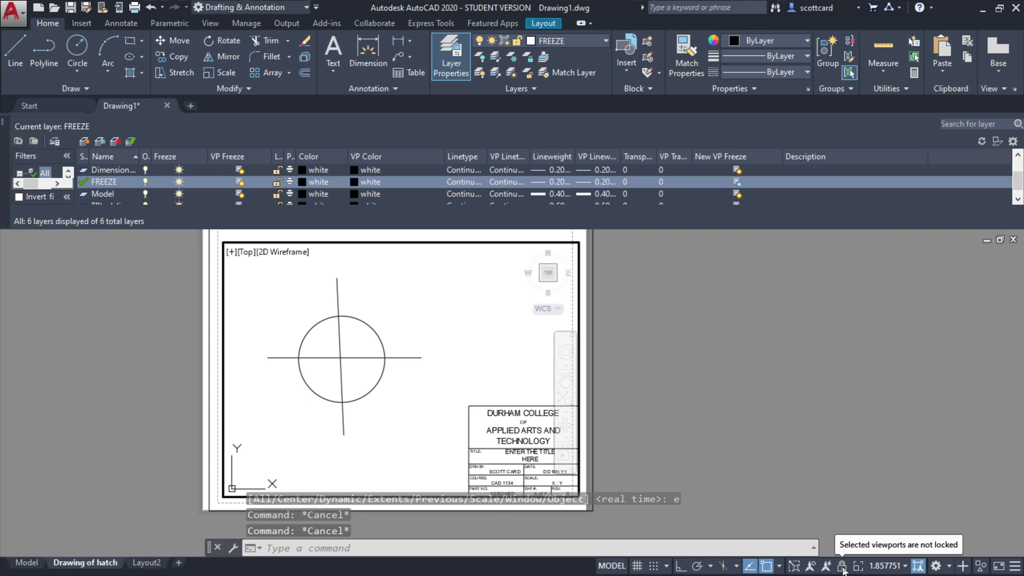
click(842, 567)
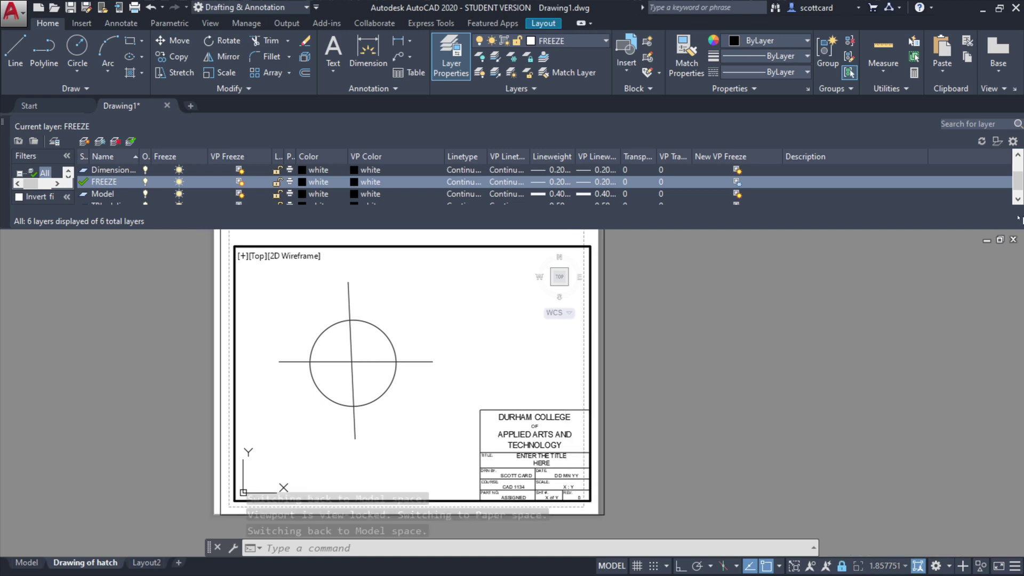